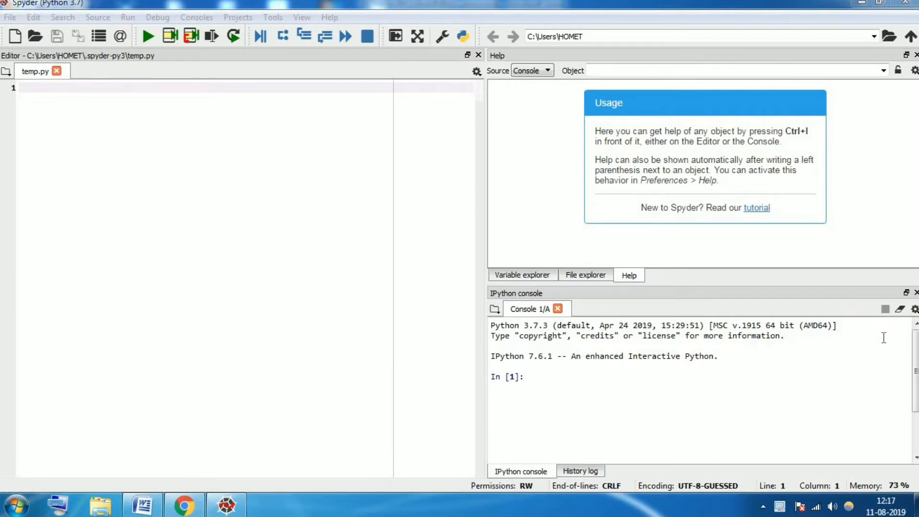
Focus the empty temp.py editor, then the IPython console.
{"action": "left_click", "coordinate": [457, 410]}
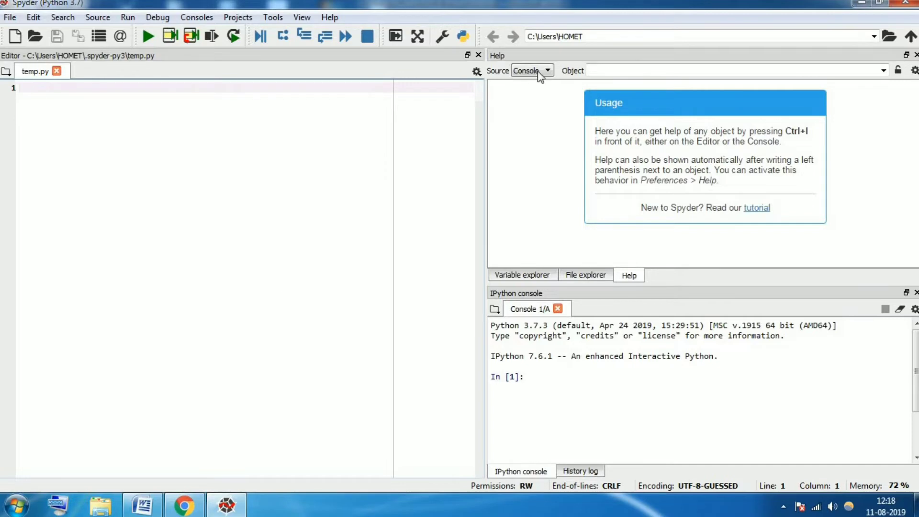
{"action": "left_click", "coordinate": [559, 386]}
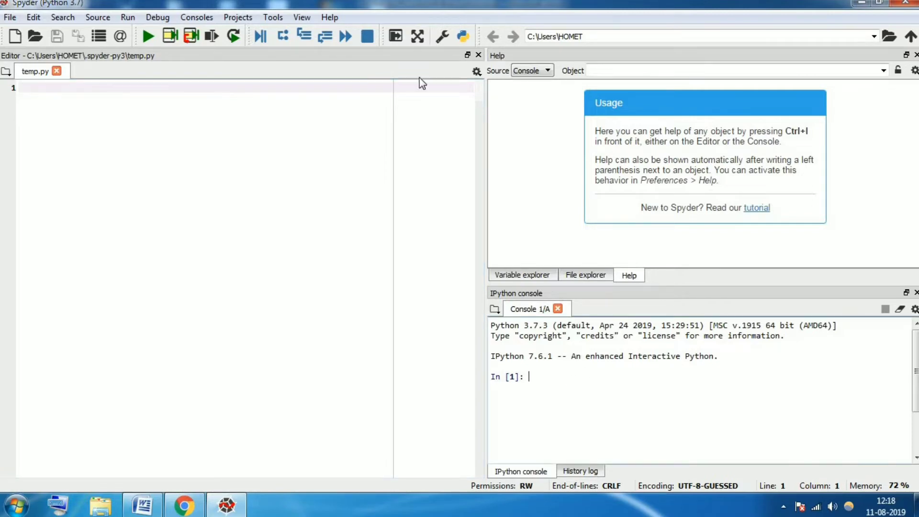
Maximize the IPython console pane via View > Maximize current pane.
{"action": "left_click", "coordinate": [301, 18]}
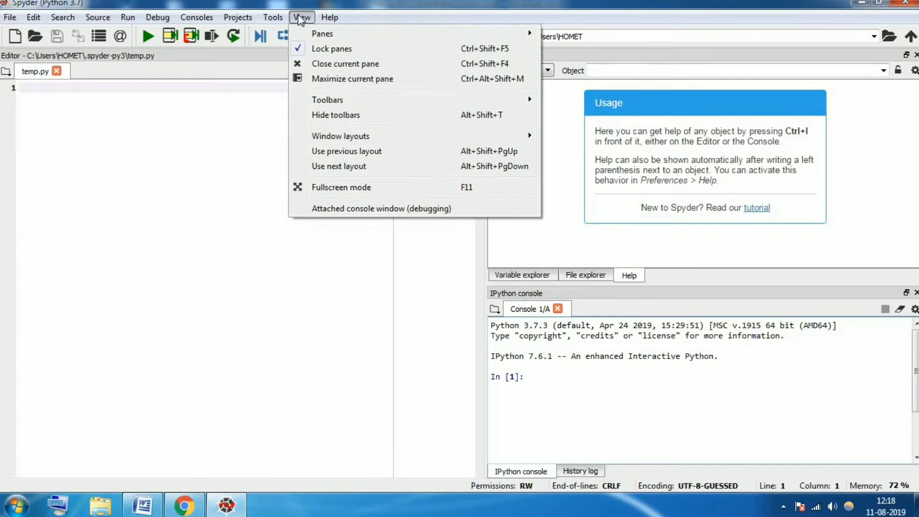
{"action": "left_click", "coordinate": [353, 78]}
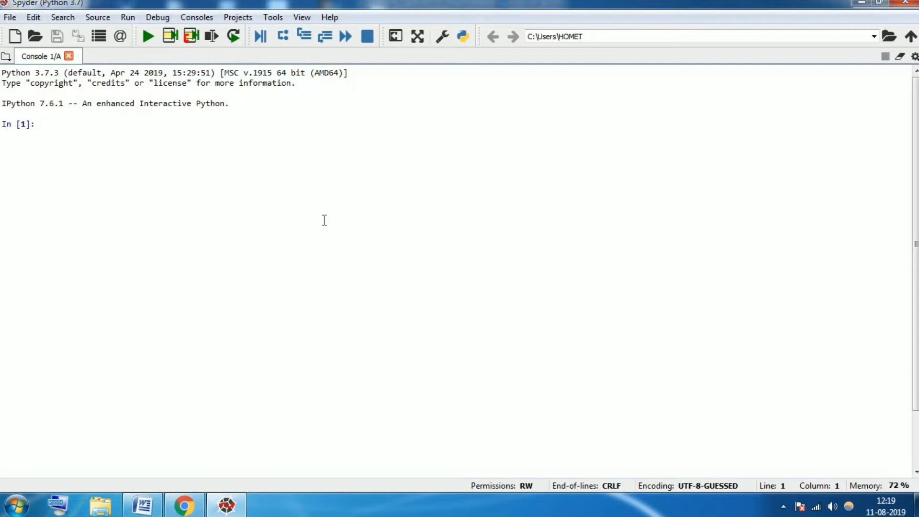
{"action": "type", "text": "2"}
{"action": "type", "text": "+3"}
Evaluate 2+3, 5-4 and 5*4 in the console, getting 5, 1 and 20.
{"action": "key", "text": "Return"}
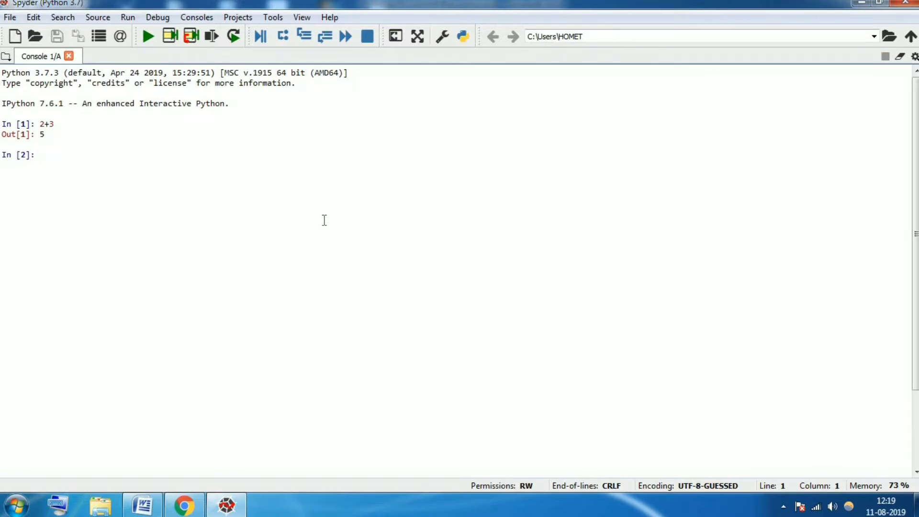
{"action": "type", "text": "5"}
{"action": "type", "text": "-"}
{"action": "type", "text": "4"}
{"action": "key", "text": "Return"}
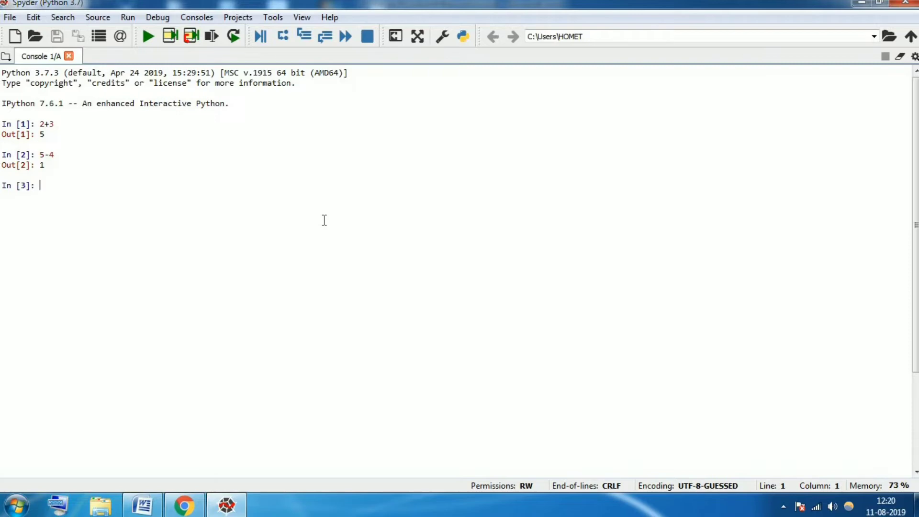
{"action": "type", "text": "5*"}
{"action": "type", "text": "4"}
{"action": "key", "text": "Return"}
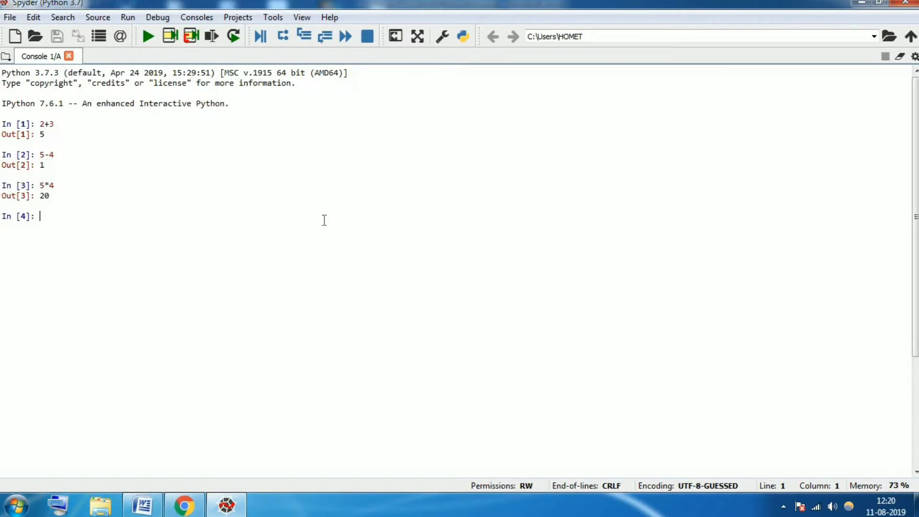
{"action": "type", "text": "4"}
{"action": "type", "text": "/"}
{"action": "type", "text": "2"}
Evaluate 4/2 and 6/4, getting 2.0 and 1.5, and point out the 1.5 result.
{"action": "key", "text": "Return"}
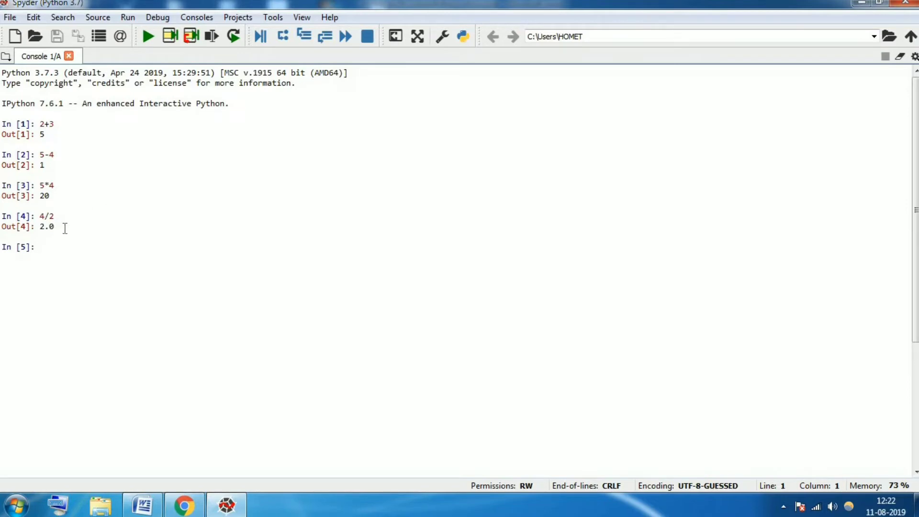
{"action": "type", "text": "6/"}
{"action": "type", "text": "4"}
{"action": "key", "text": "Return"}
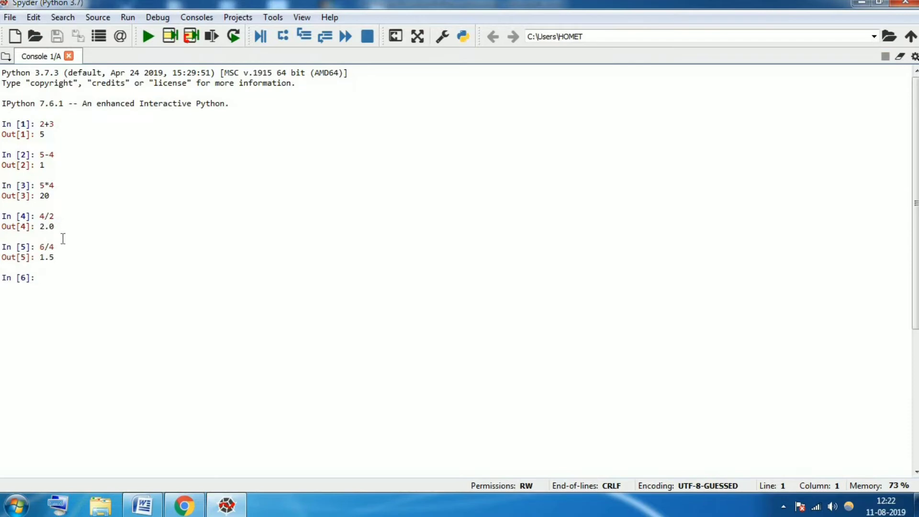
{"action": "left_click_drag", "start_coordinate": [40, 257], "coordinate": [59, 257]}
{"action": "left_click", "coordinate": [100, 263]}
{"action": "type", "text": "6"}
{"action": "type", "text": "//"}
{"action": "type", "text": "4"}
Run the floor division 6//4 to get 1, contrasting it with the .5 fraction of 1.5.
{"action": "key", "text": "Return"}
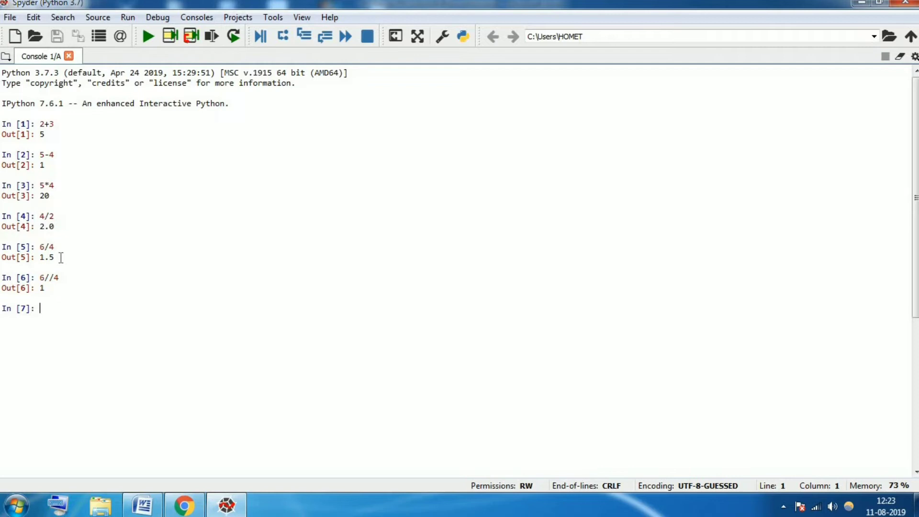
{"action": "left_click_drag", "start_coordinate": [55, 257], "coordinate": [46, 257]}
{"action": "left_click", "coordinate": [74, 277]}
{"action": "left_click_drag", "start_coordinate": [60, 277], "coordinate": [51, 272]}
{"action": "left_click", "coordinate": [76, 266]}
Enlarge the console font and run the modulus 6%4 to get remainder 2.
{"action": "left_click", "coordinate": [71, 308]}
{"action": "type", "text": "6"}
{"action": "type", "text": "%"}
{"action": "key", "text": "ctrl+plus"}
{"action": "key", "text": "ctrl+plus"}
{"action": "key", "text": "ctrl+plus"}
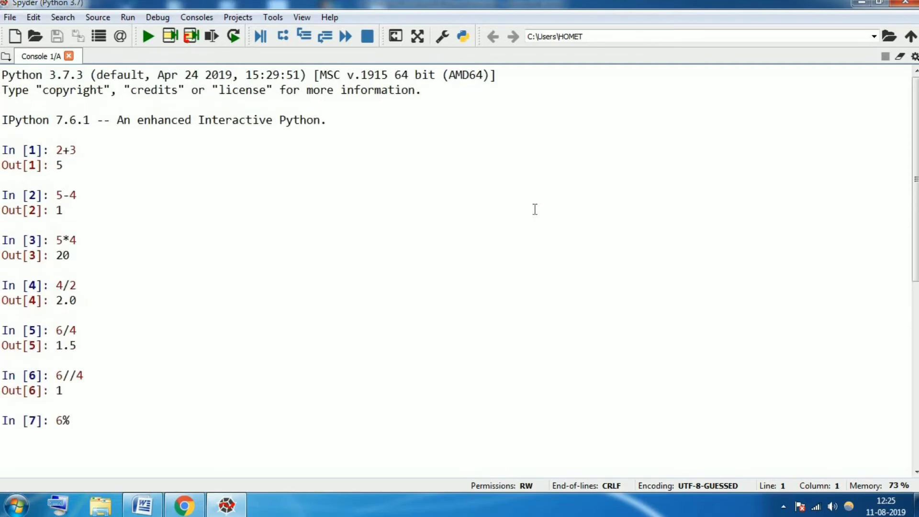
{"action": "double_click", "coordinate": [65, 420]}
{"action": "left_click", "coordinate": [144, 411]}
{"action": "type", "text": "4"}
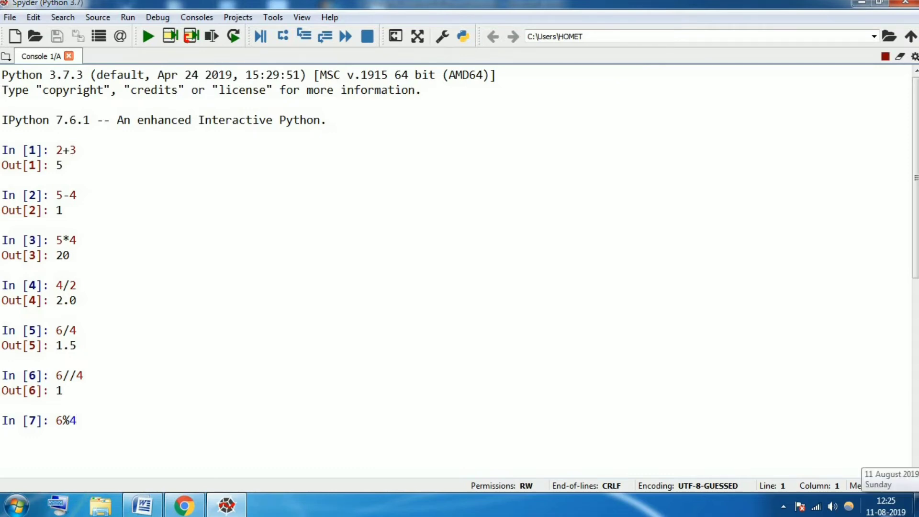
{"action": "key", "text": "Return"}
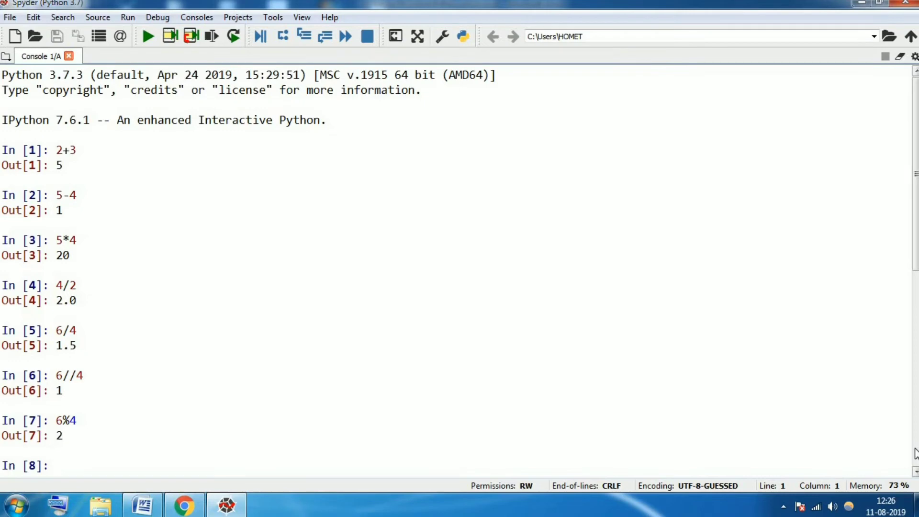
{"action": "type", "text": "2="}
Evaluate the mixed expression 2+4-2+9, fixing a typo, to get 13.
{"action": "key", "text": "BackSpace"}
{"action": "type", "text": "+"}
{"action": "type", "text": "4-"}
{"action": "type", "text": "2+"}
{"action": "type", "text": "9"}
{"action": "key", "text": "Return"}
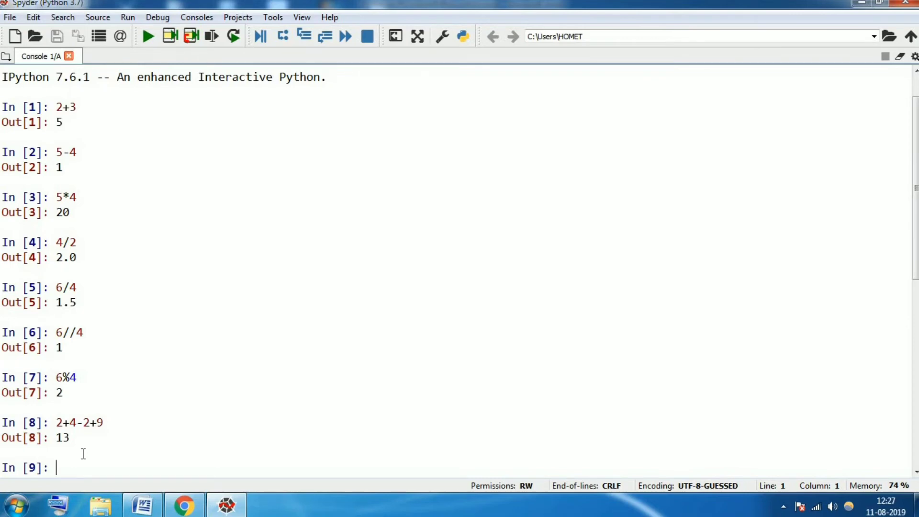
{"action": "type", "text": "3*"}
{"action": "type", "text": "4"}
{"action": "type", "text": "+"}
{"action": "type", "text": "2"}
{"action": "type", "text": "-7"}
Run 3*4+2-7 to get 7, dismissing a Windows color-scheme popup and highlighting the result.
{"action": "key", "text": "Return"}
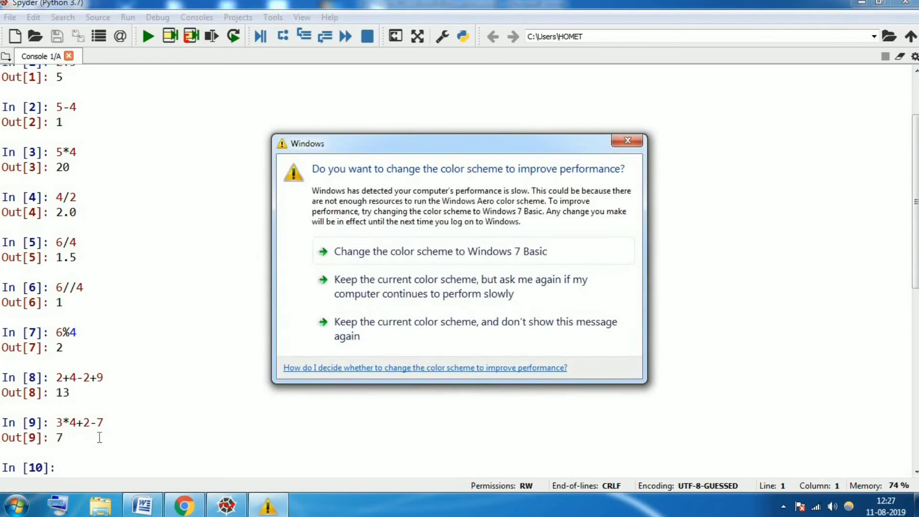
{"action": "left_click", "coordinate": [630, 147]}
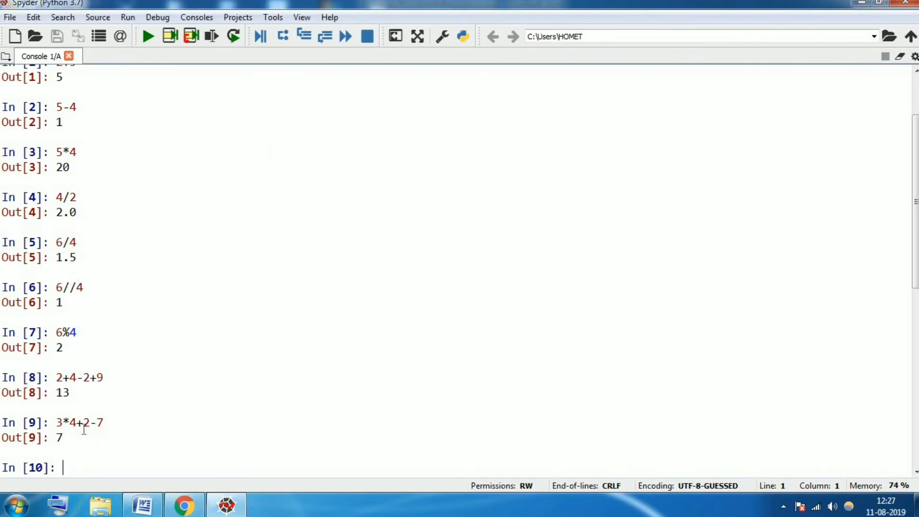
{"action": "double_click", "coordinate": [67, 438]}
{"action": "left_click", "coordinate": [91, 445]}
{"action": "left_click", "coordinate": [155, 451]}
{"action": "type", "text": "2"}
{"action": "type", "text": "**"}
{"action": "type", "text": "2"}
Evaluate 2**2 and 2**3 to get the powers 4 and 8.
{"action": "key", "text": "Return"}
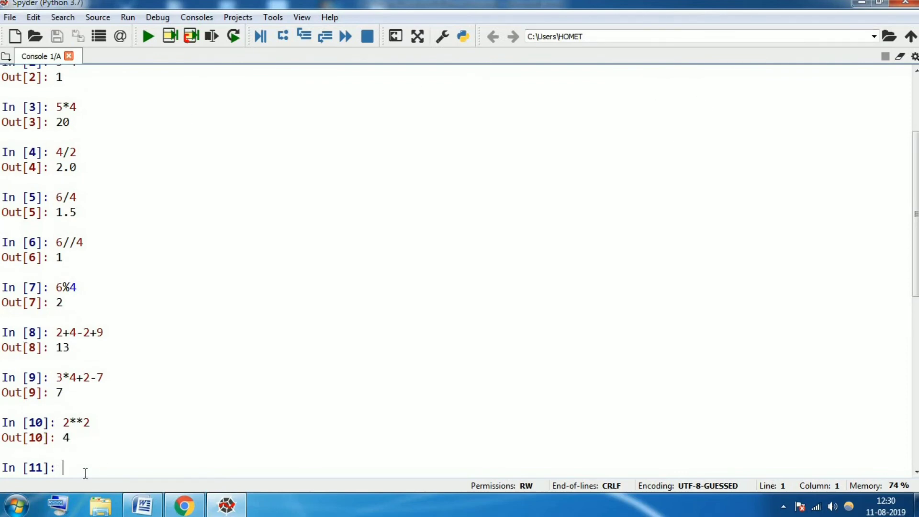
{"action": "type", "text": "2"}
{"action": "type", "text": "**"}
{"action": "type", "text": "3"}
{"action": "key", "text": "Return"}
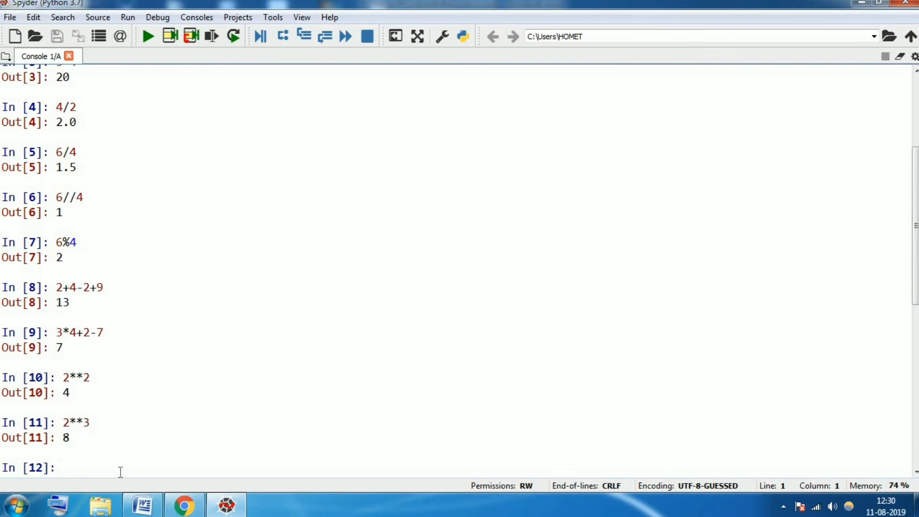
{"action": "type", "text": "6"}
{"action": "type", "text": "**"}
{"action": "type", "text": "9"}
Evaluate 6**9 to get 10077696.
{"action": "key", "text": "Return"}
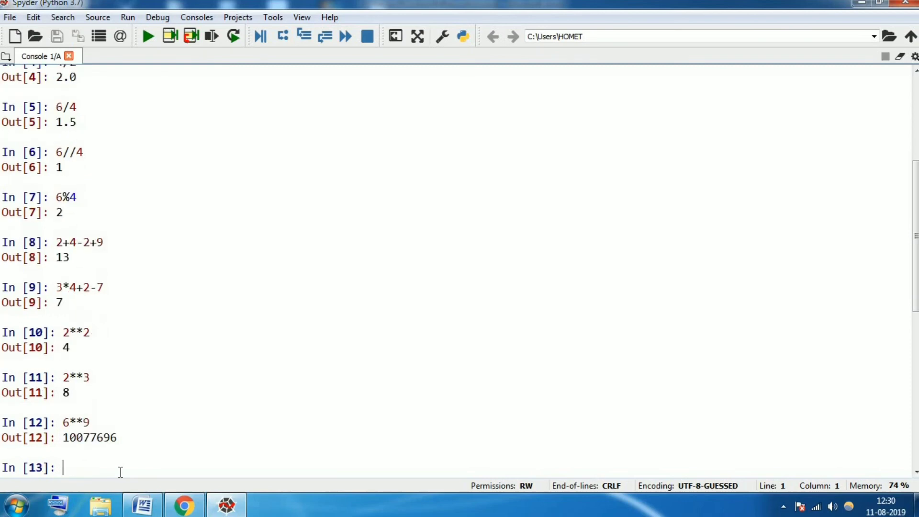